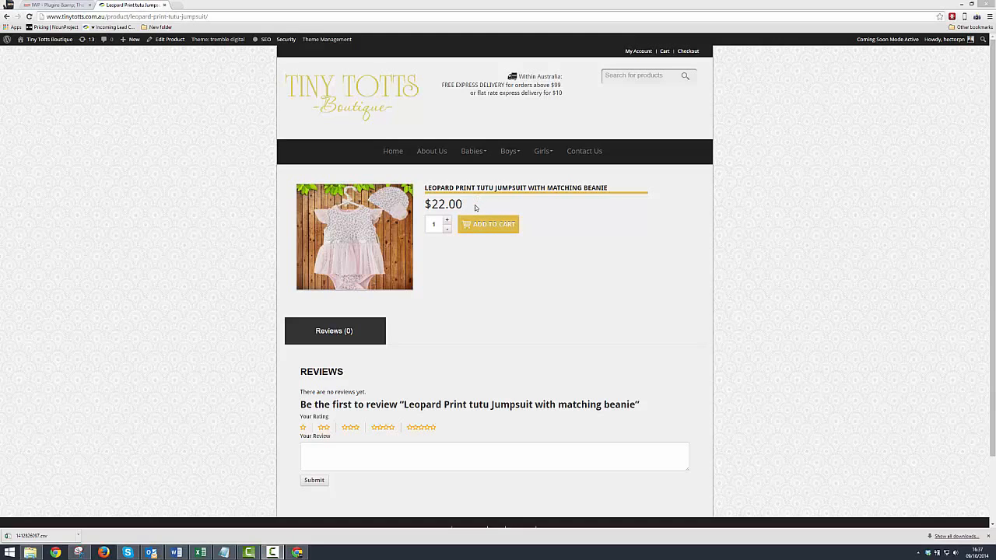
# Step: Open the leopard print tutu jumpsuit's edit page and change its product type to Variable product
pyautogui.click(66, 6)
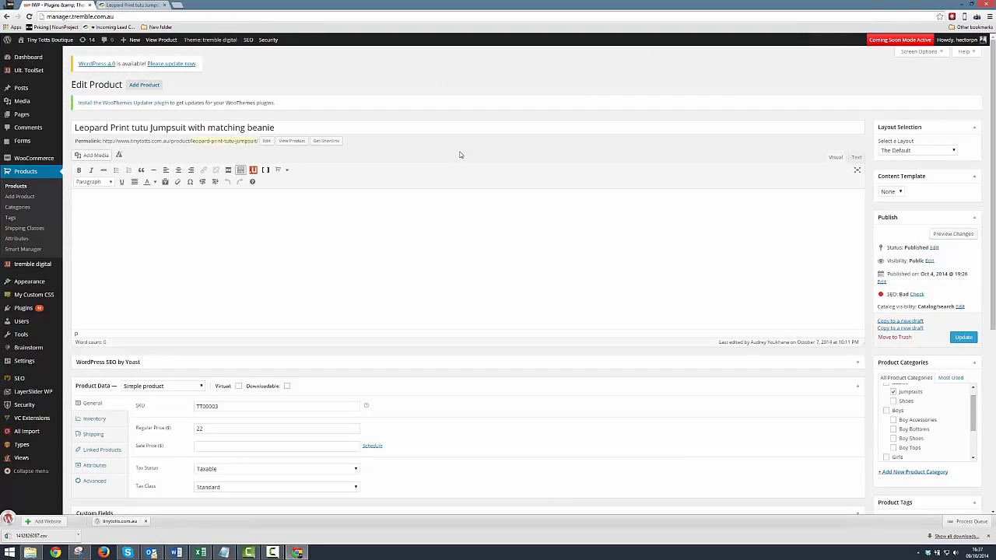
pyautogui.scroll(-1, 436, 242)
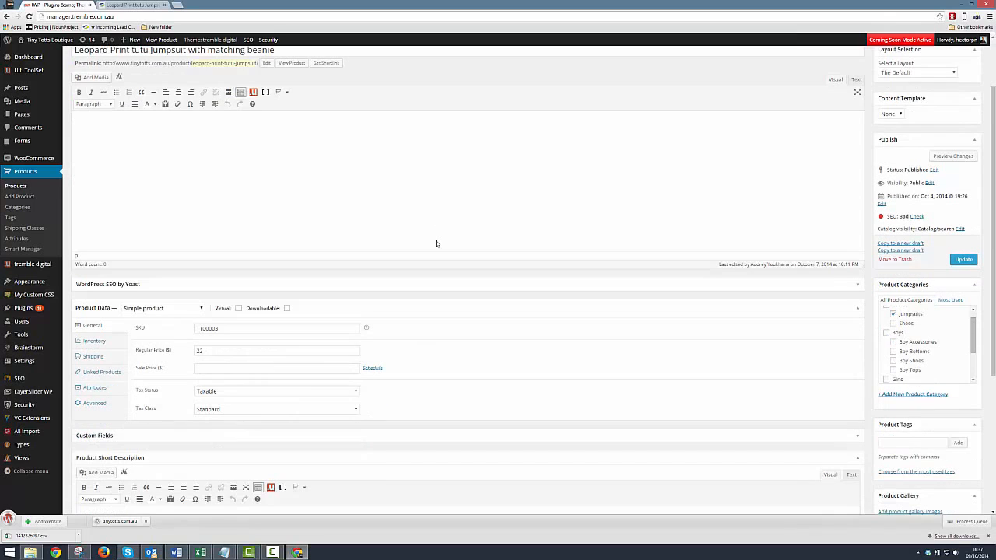
pyautogui.scroll(-1, 436, 244)
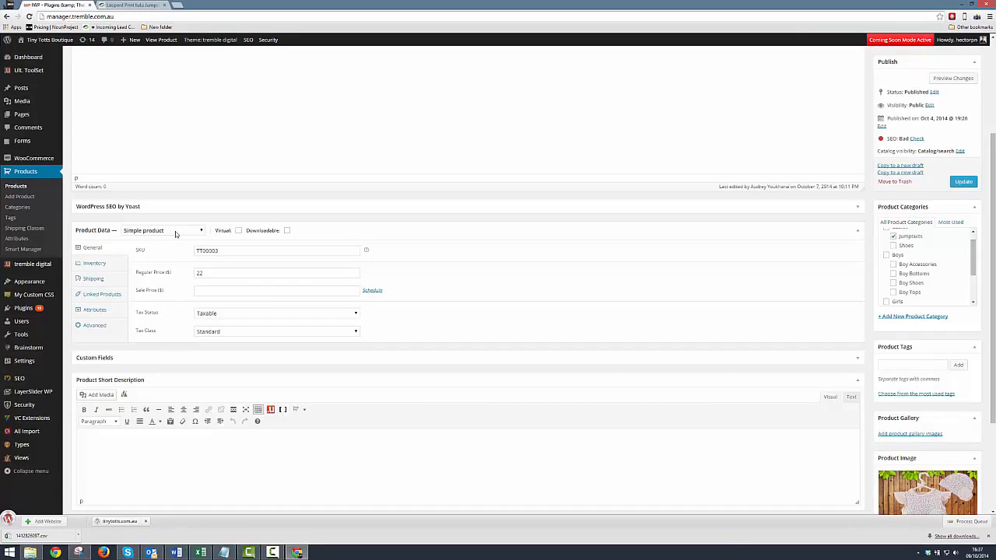
pyautogui.click(175, 232)
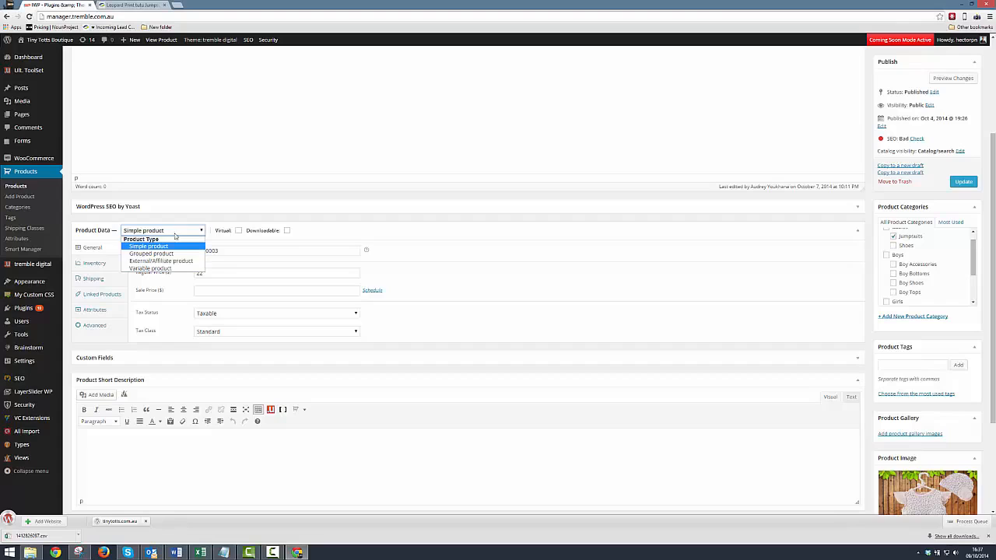
pyautogui.click(165, 269)
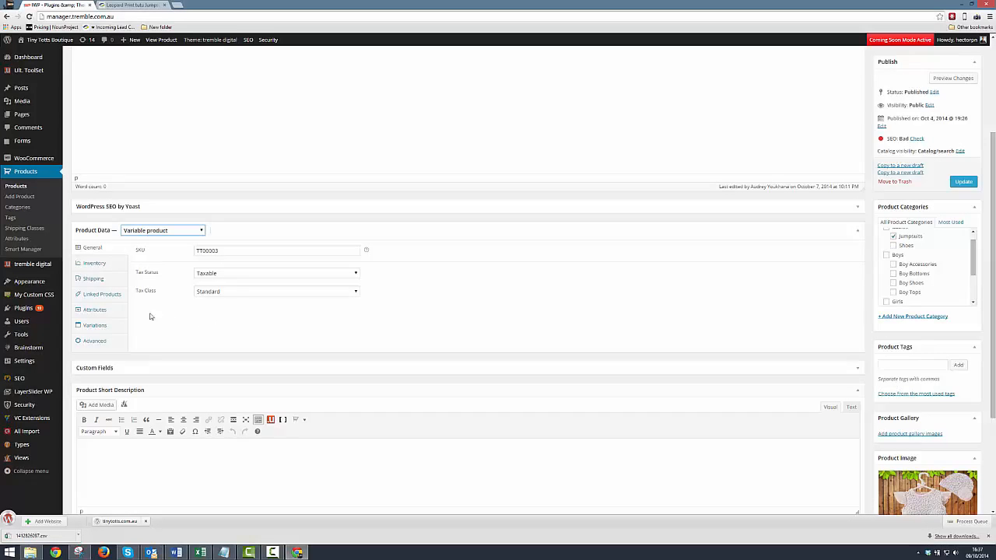
# Step: Add a custom product attribute named Size to the jumpsuit
pyautogui.click(96, 312)
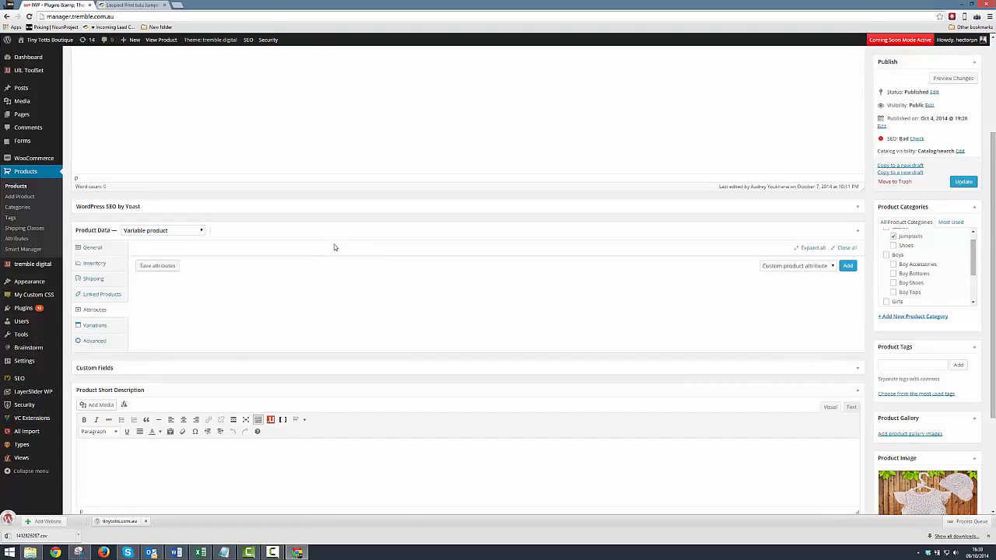
pyautogui.click(847, 266)
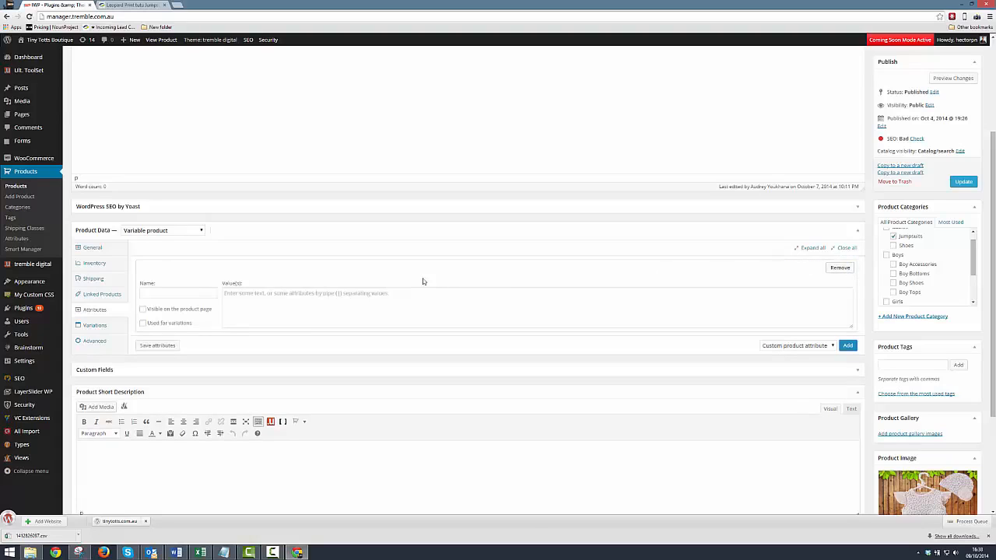
pyautogui.click(173, 292)
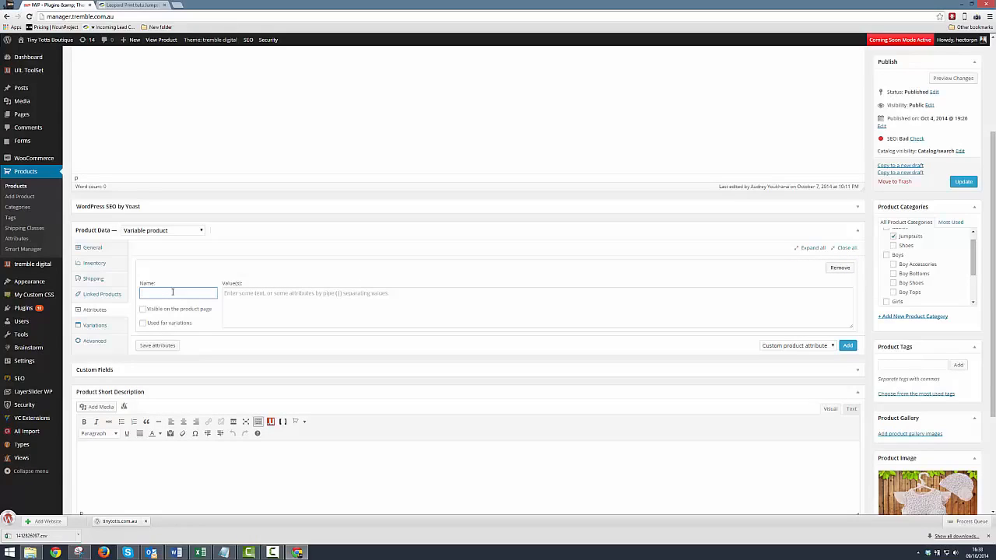
pyautogui.write('Size')
# Step: Copy the sizes from the Notepad notes into the Size attribute's values, separated by pipes as 3M | 6M | 9M
pyautogui.click(246, 293)
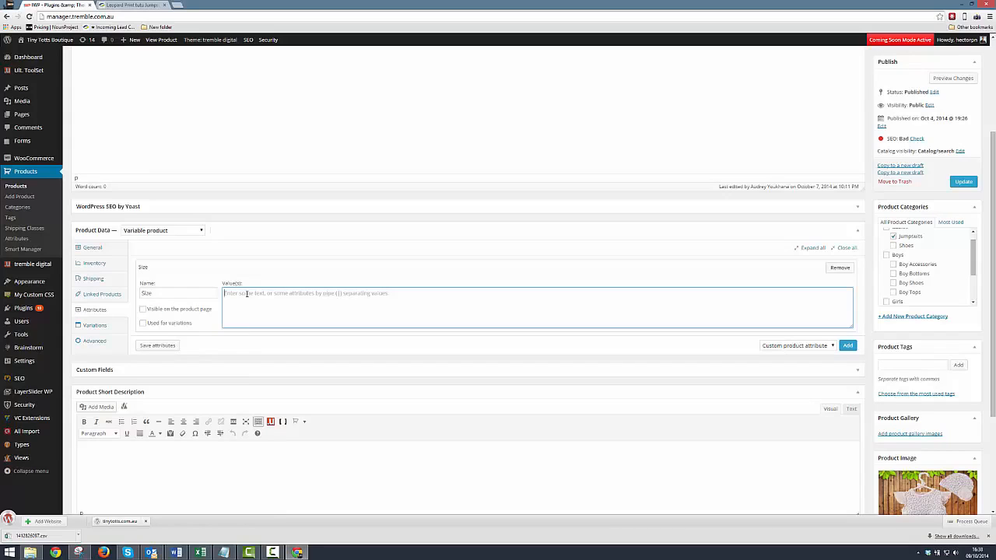
pyautogui.click(227, 554)
pyautogui.moveTo(255, 102); pyautogui.dragTo(216, 103)
pyautogui.hotkey('ctrl', 'c')
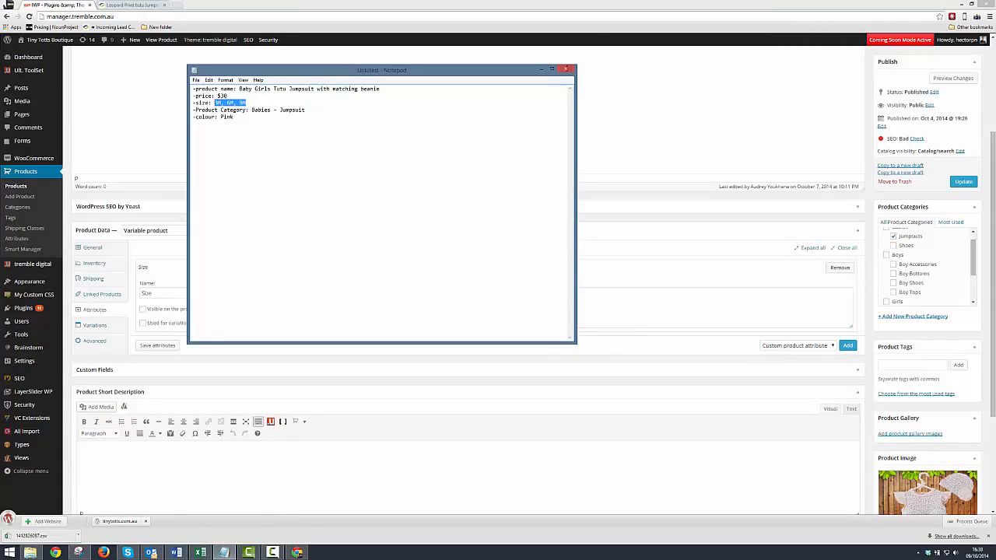
pyautogui.click(542, 69)
pyautogui.click(411, 303)
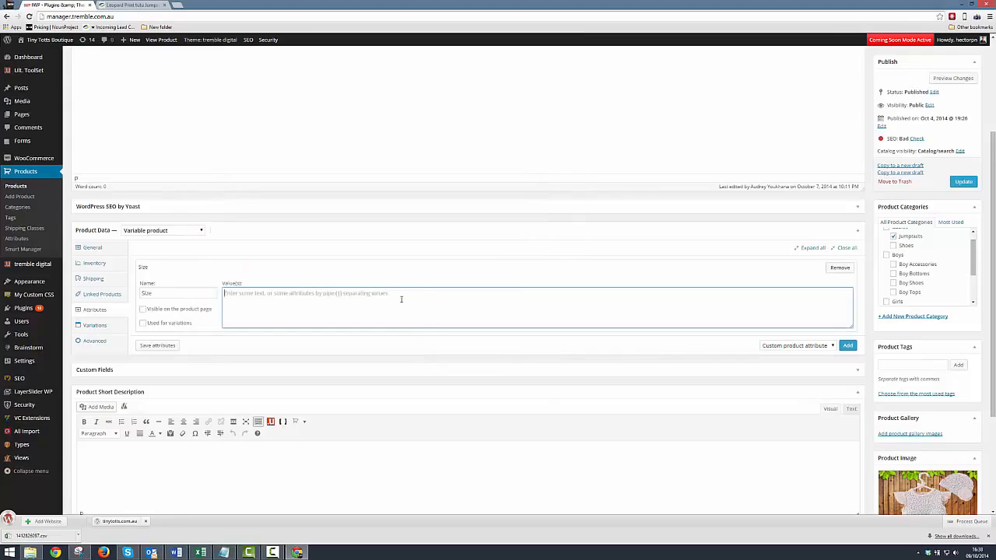
pyautogui.hotkey('ctrl', 'v')
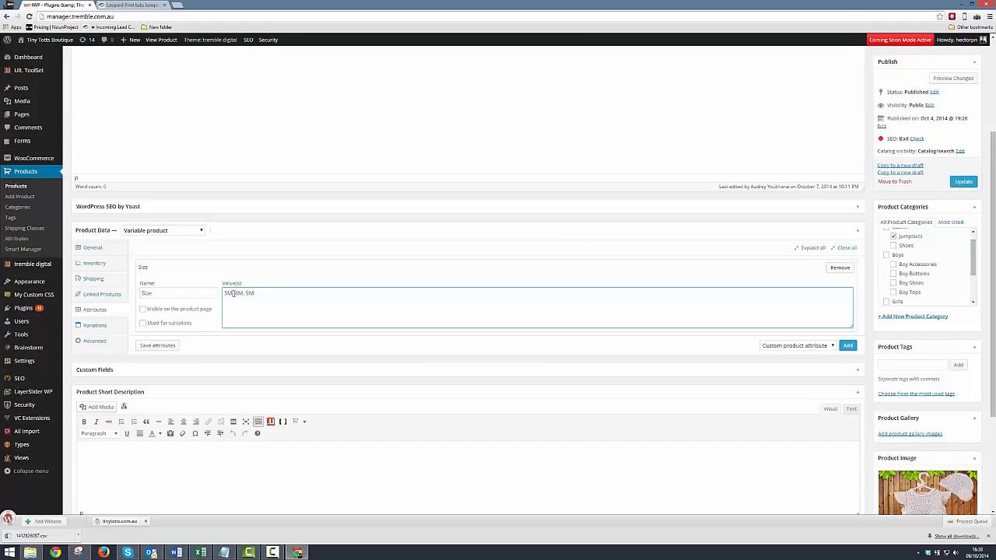
pyautogui.moveTo(234, 293); pyautogui.dragTo(235, 293)
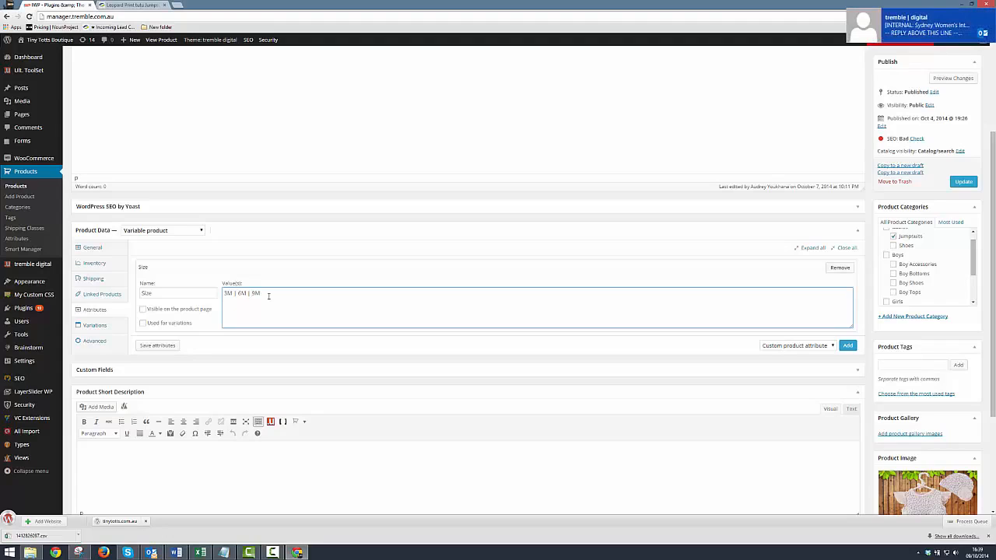
# Step: Make the Size attribute visible on the product page and used for variations, and save the attributes
pyautogui.click(144, 310)
pyautogui.click(131, 5)
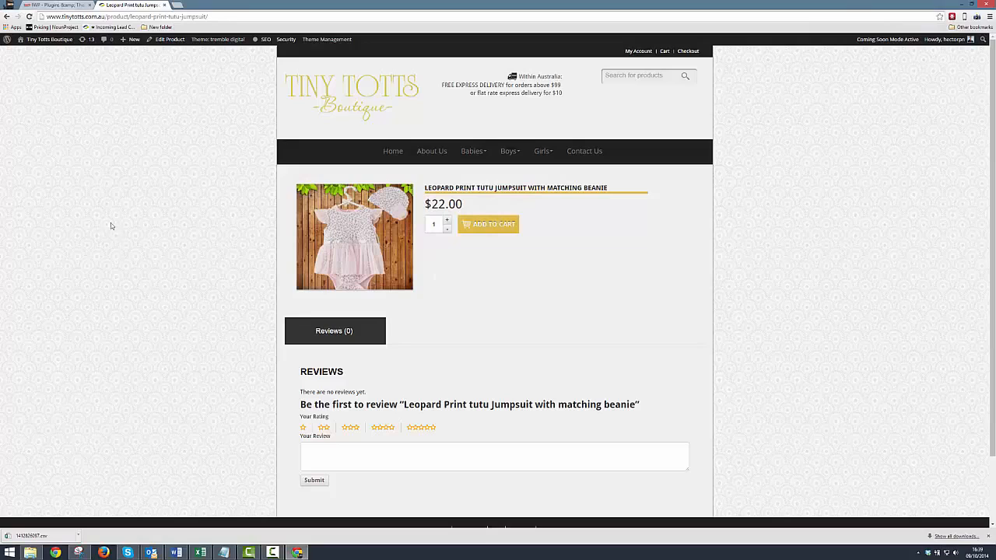
pyautogui.click(61, 5)
pyautogui.click(142, 323)
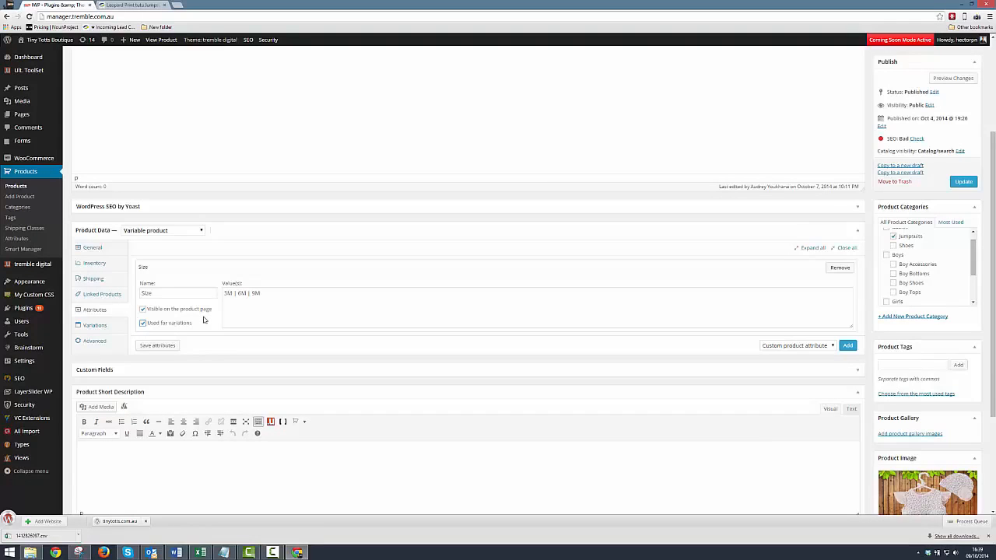
pyautogui.click(167, 347)
# Step: Generate the product's variations by linking all combinations of the Size attribute
pyautogui.click(94, 326)
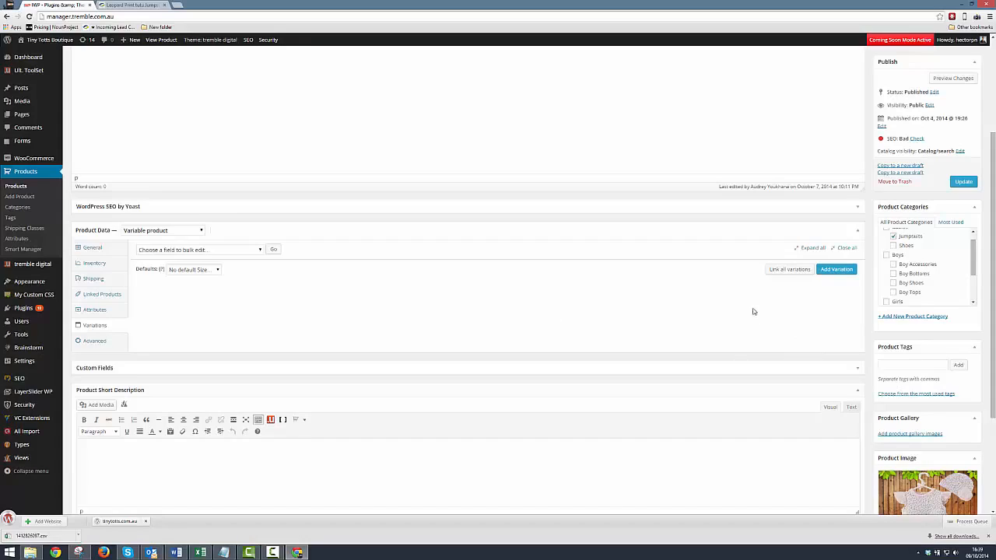
pyautogui.click(780, 272)
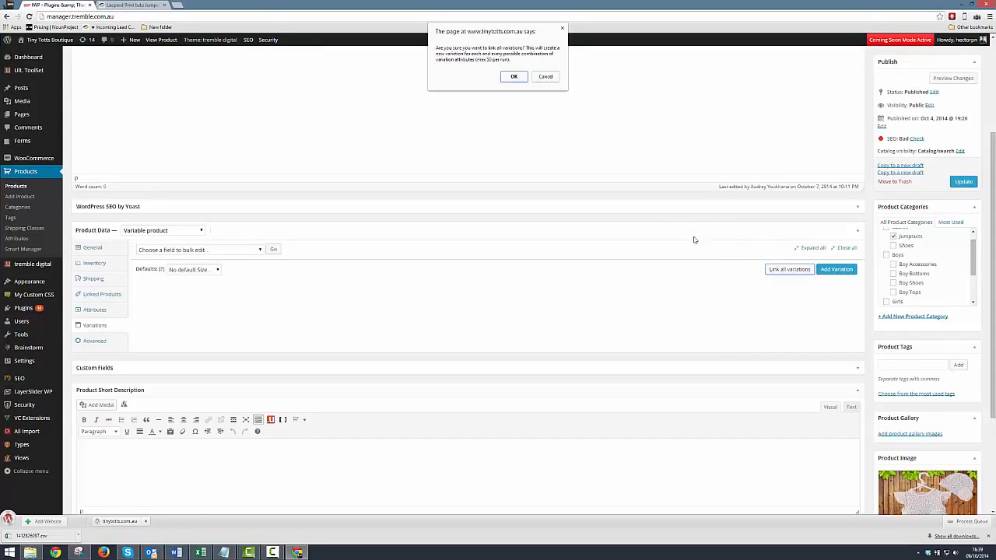
pyautogui.click(515, 77)
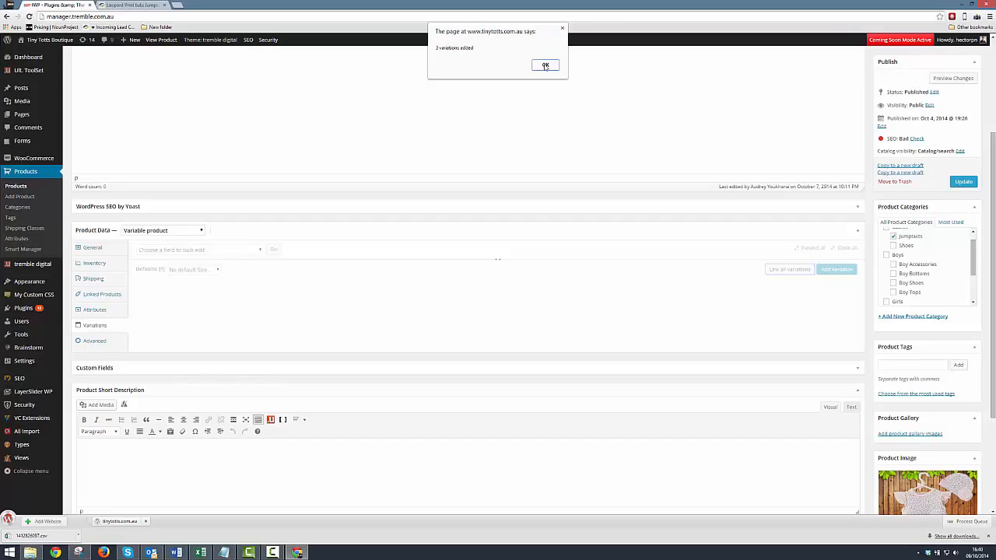
pyautogui.click(546, 65)
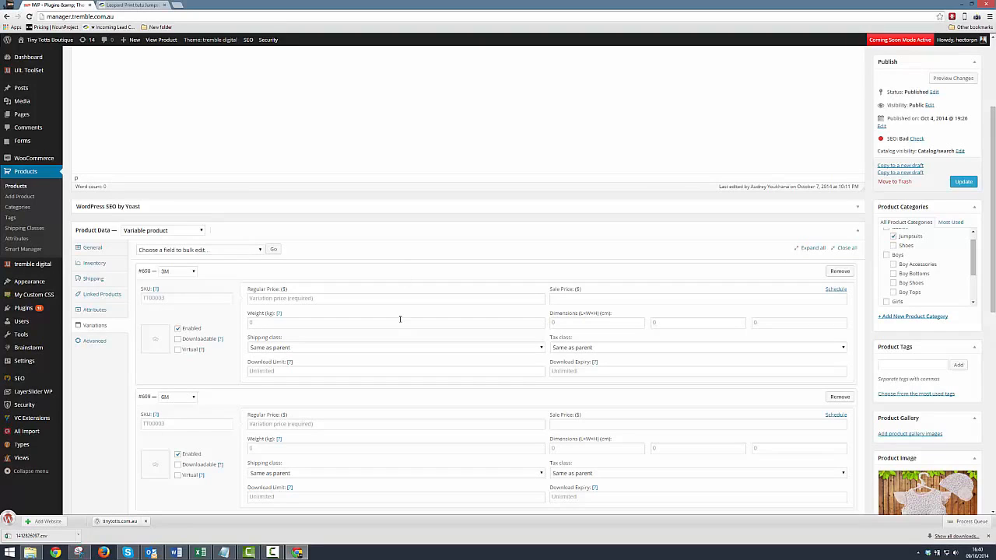
# Step: Set the regular price of the 3M, 6M and 9M variations to 30, as given in the Notepad notes
pyautogui.scroll(-2, 401, 318)
pyautogui.scroll(-1, 401, 252)
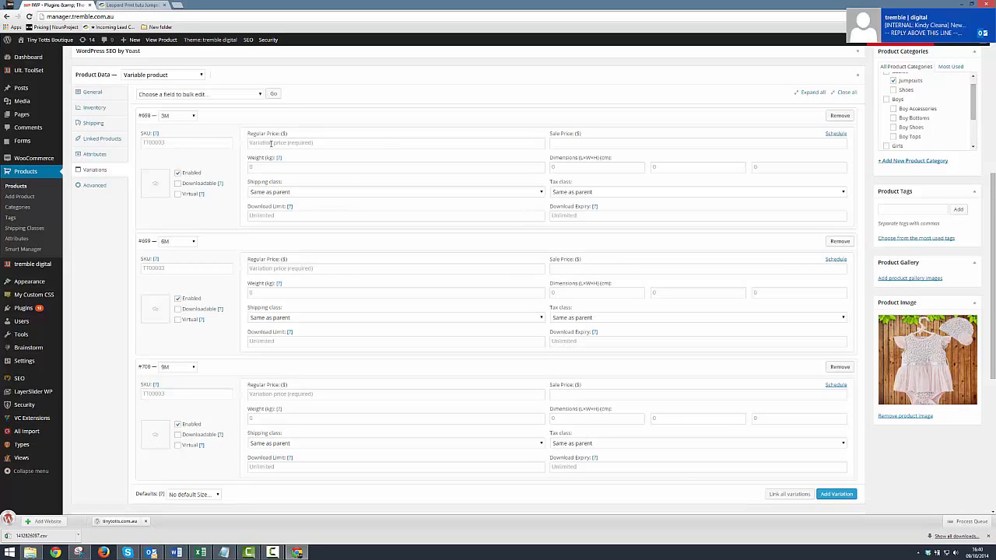
pyautogui.click(271, 143)
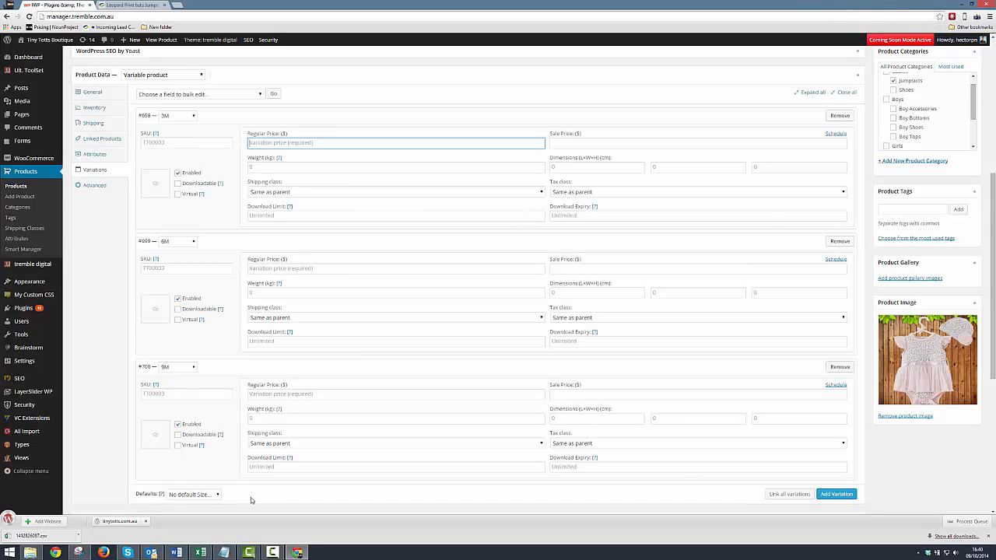
pyautogui.click(223, 552)
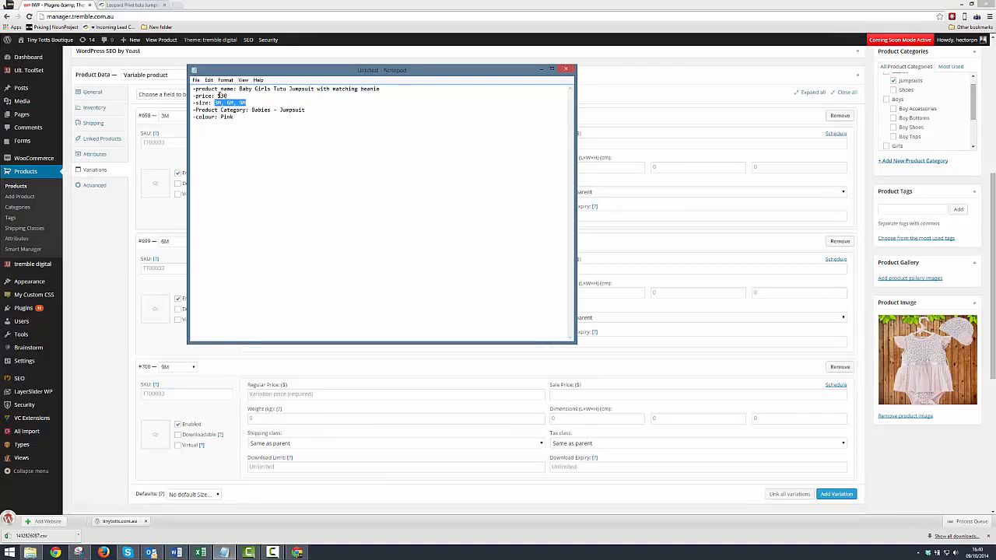
pyautogui.moveTo(217, 95); pyautogui.dragTo(232, 95)
pyautogui.click(626, 97)
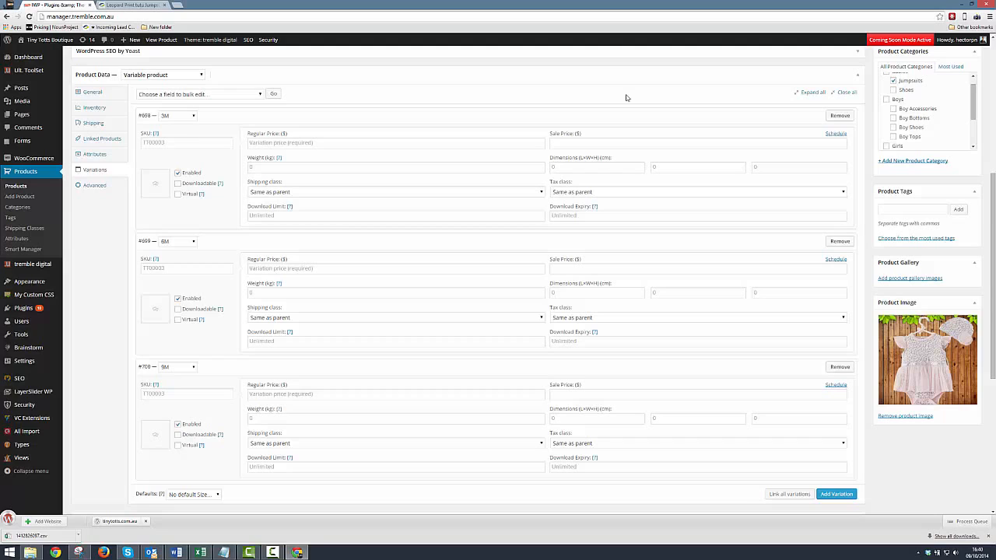
pyautogui.click(298, 143)
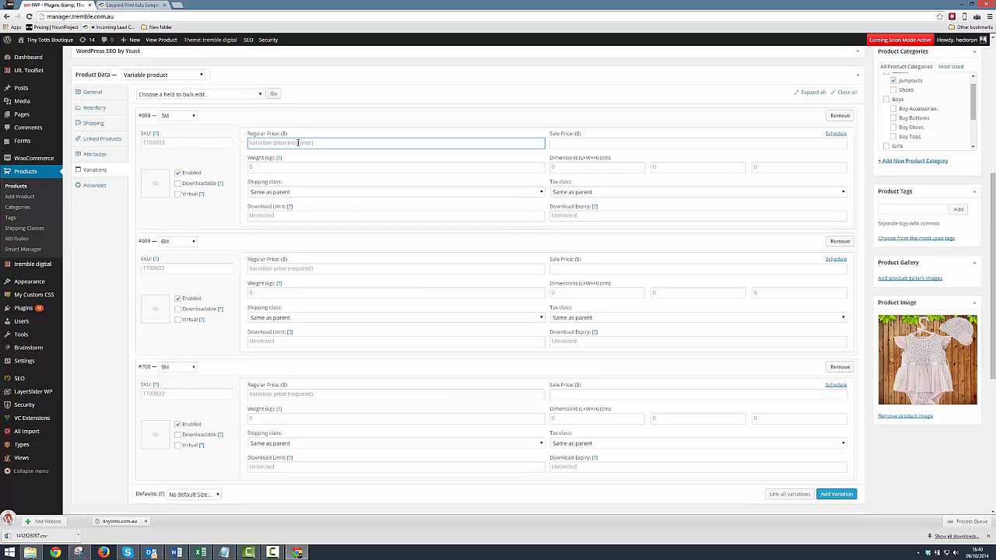
pyautogui.write('30')
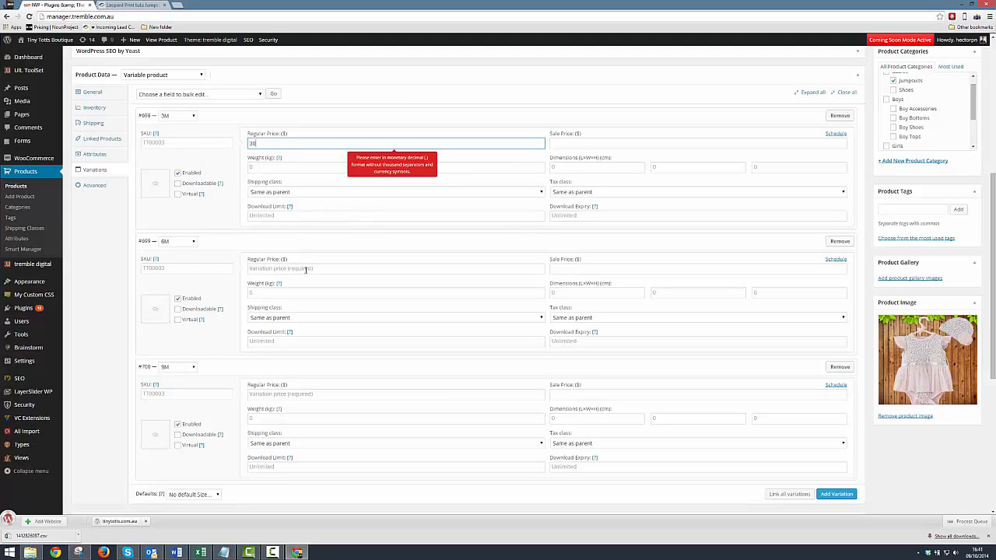
pyautogui.click(306, 268)
pyautogui.write('30')
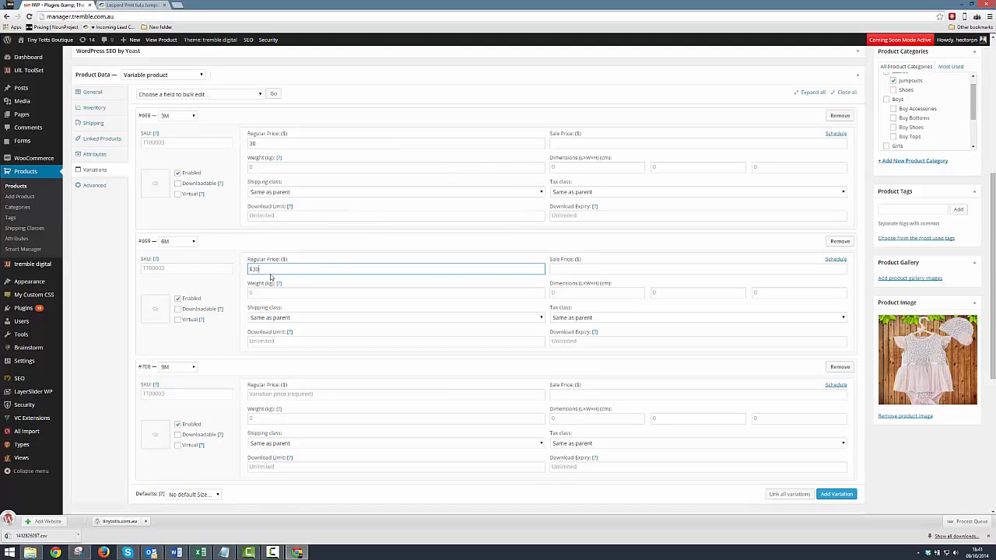
pyautogui.click(340, 393)
pyautogui.write('30')
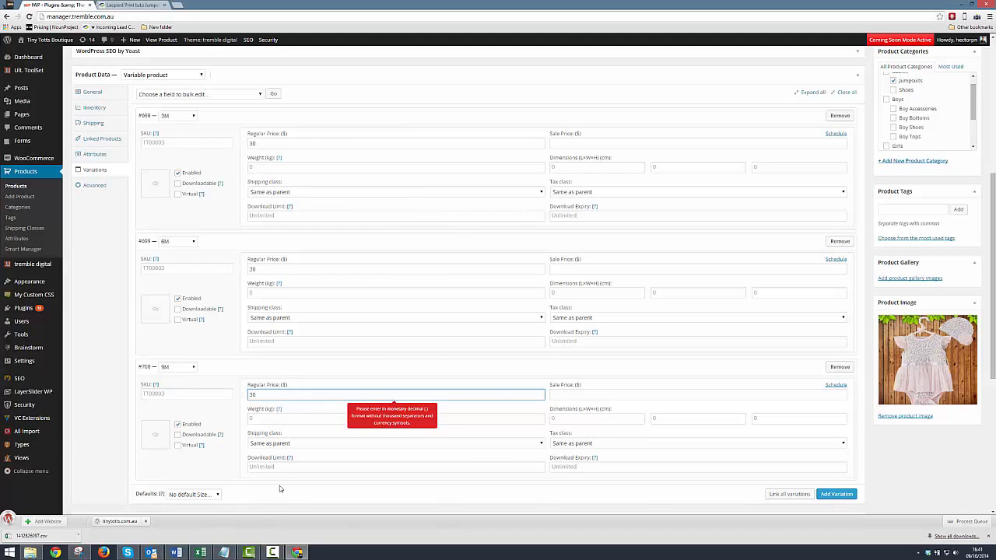
# Step: Set the default size to 3M and update the product
pyautogui.scroll(-1, 280, 486)
pyautogui.click(189, 418)
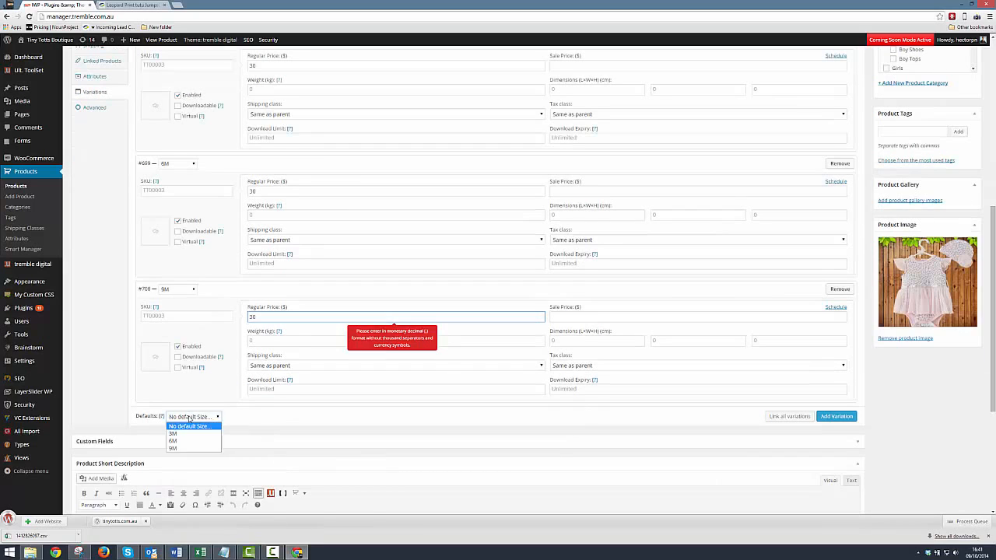
pyautogui.press('Escape')
pyautogui.click(186, 438)
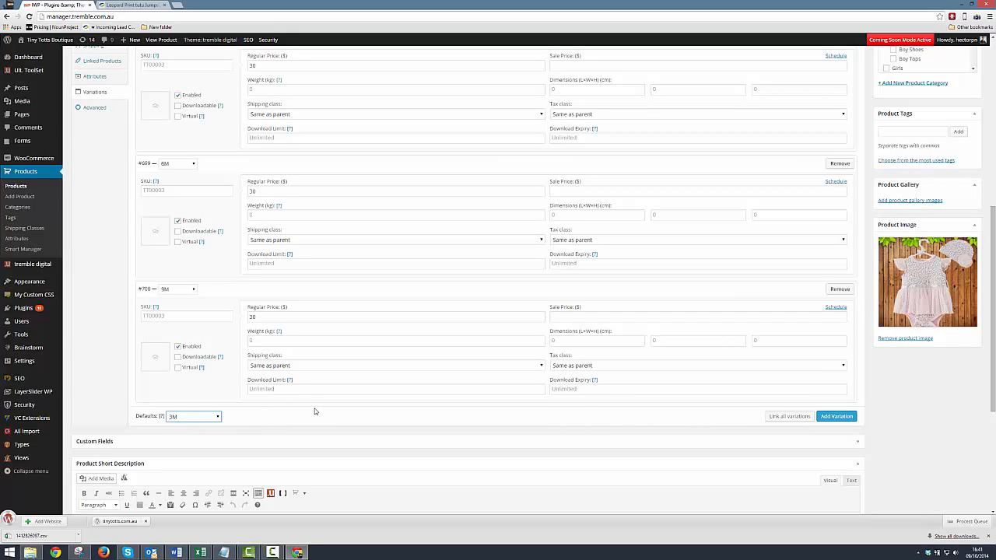
pyautogui.scroll(5, 315, 412)
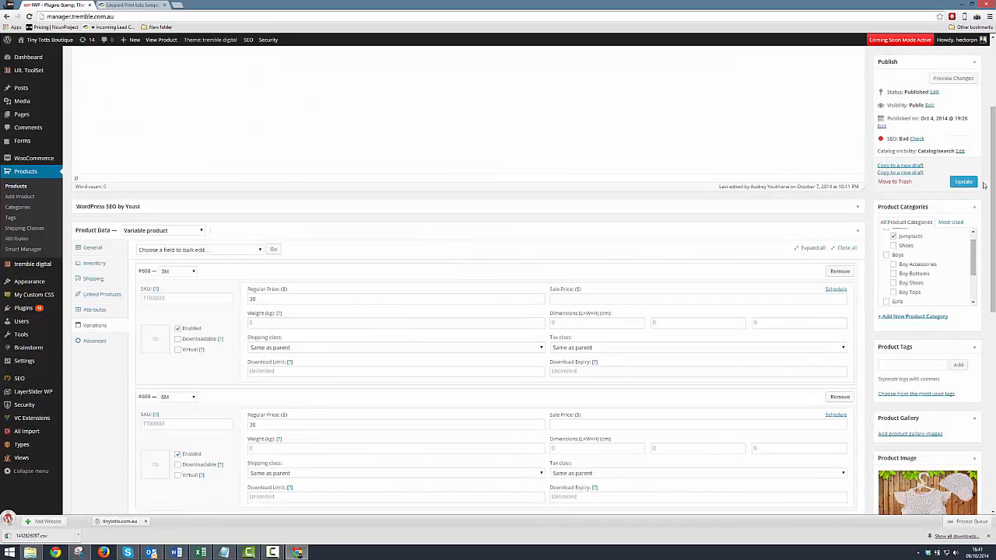
pyautogui.click(964, 182)
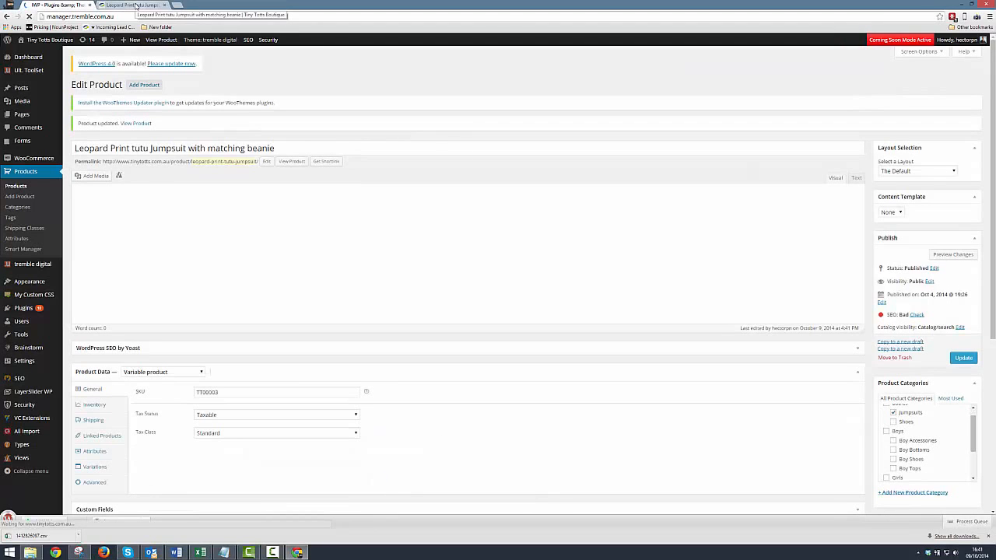
# Step: Reload the store's product page, add the jumpsuit in size 6M to the cart, and return to the product's edit page
pyautogui.click(135, 6)
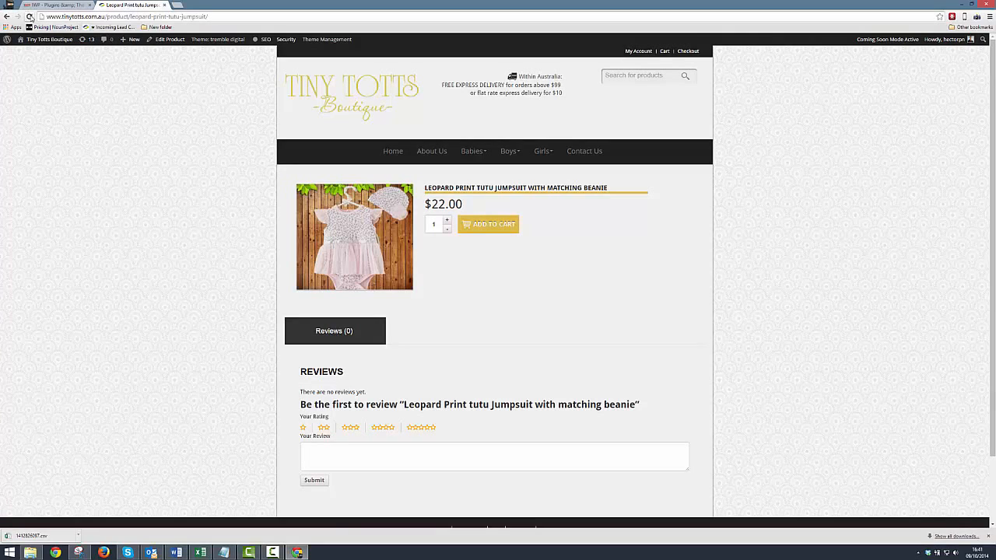
pyautogui.click(29, 16)
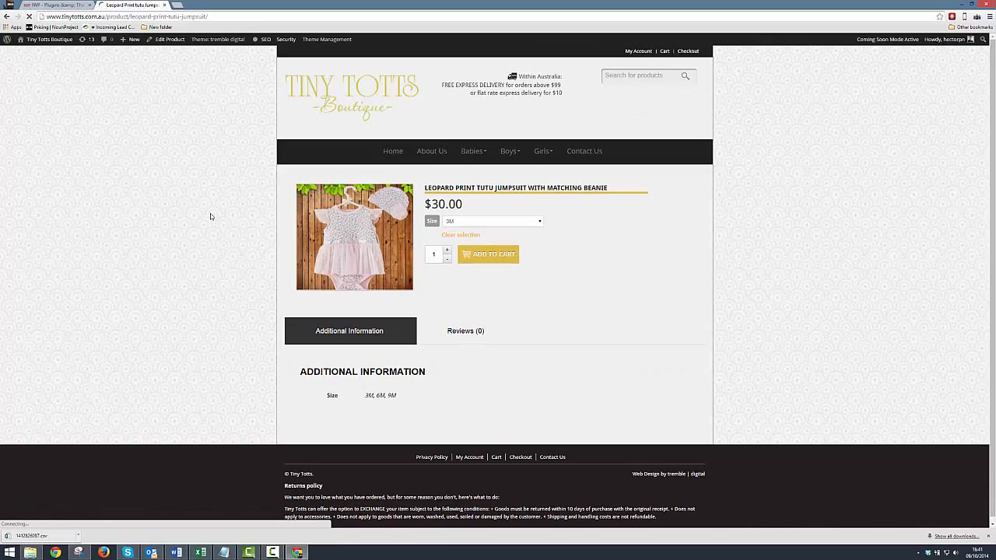
pyautogui.click(540, 223)
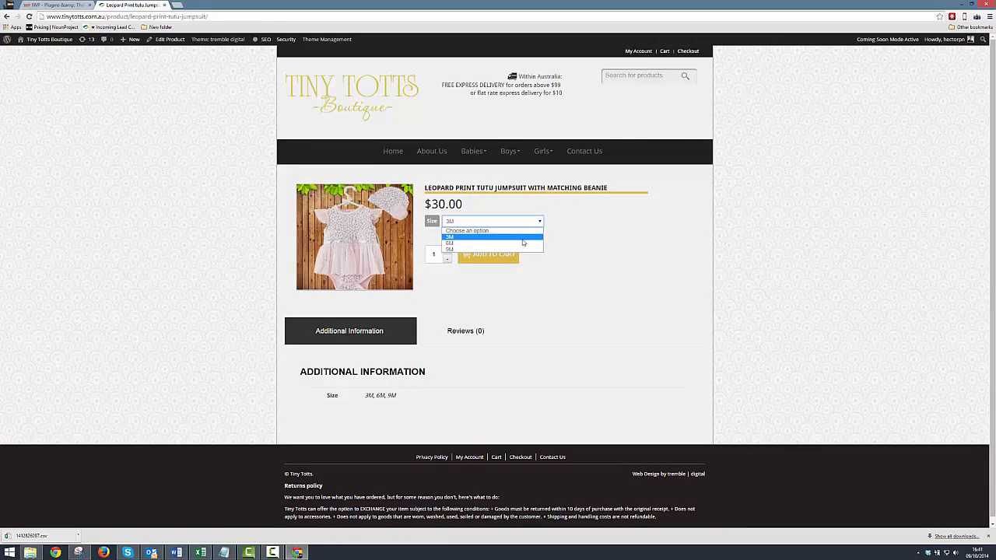
pyautogui.click(521, 243)
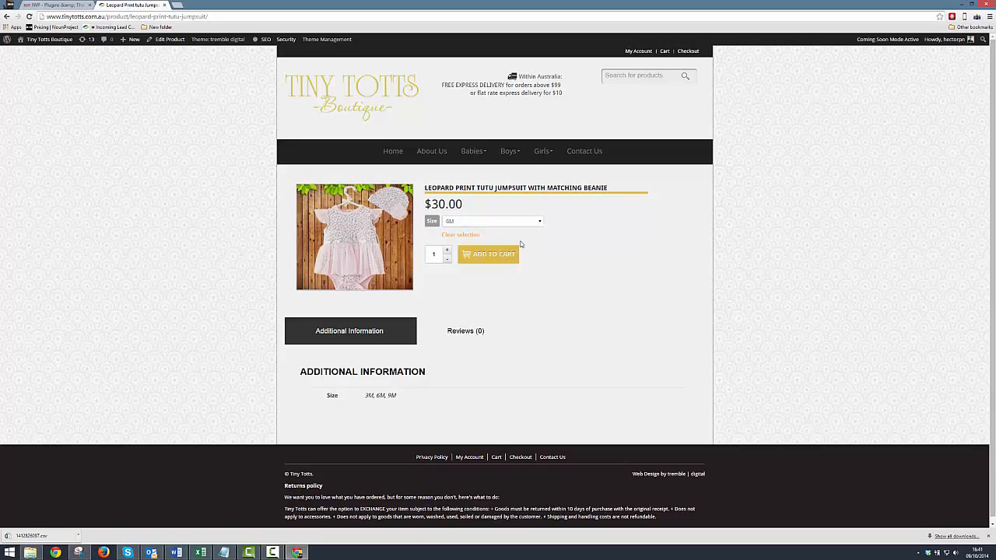
pyautogui.click(483, 256)
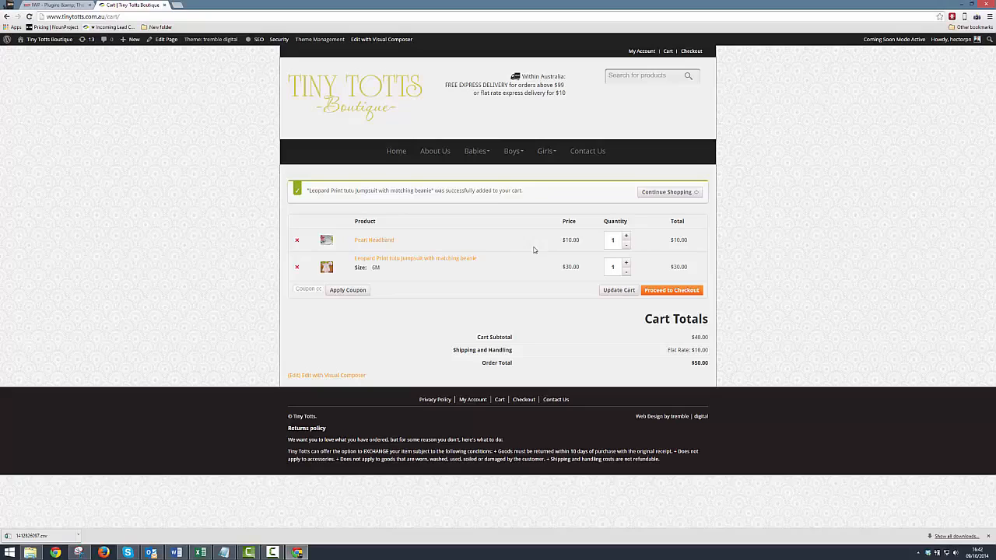
pyautogui.click(59, 6)
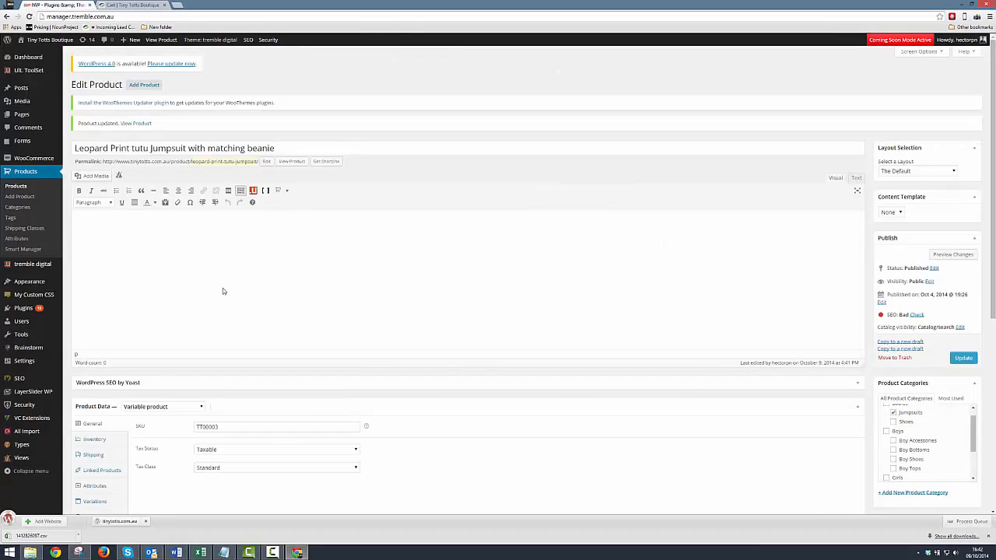